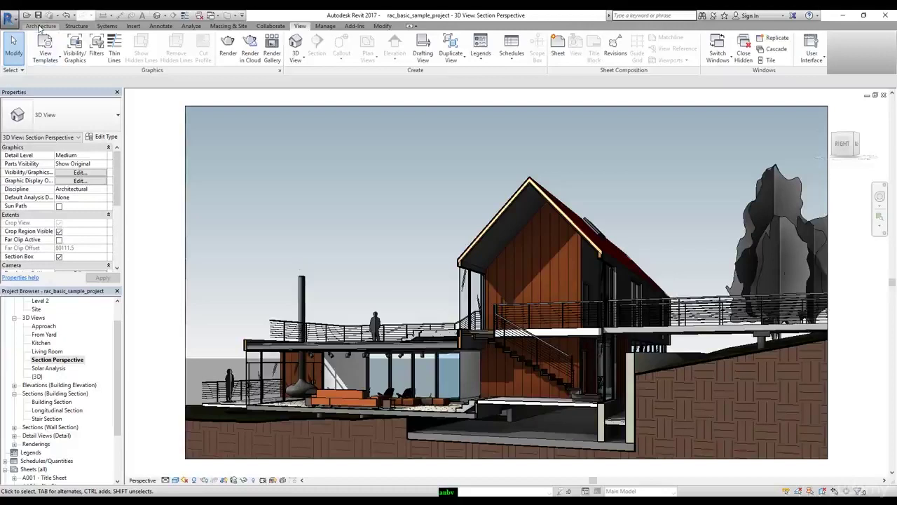
# Switch from the 3D section perspective to the Level 1 floor plan via the Project Browser
pyautogui.click(41, 26)
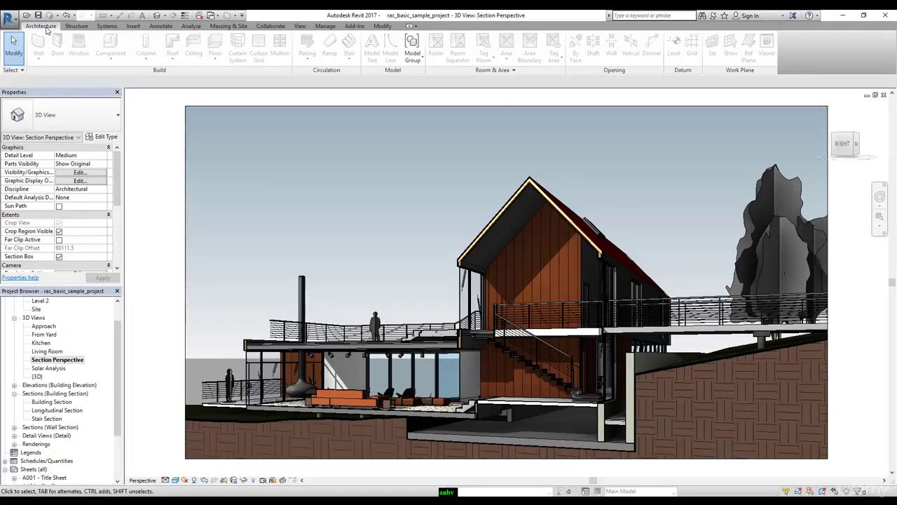
pyautogui.scroll(1, 33, 355)
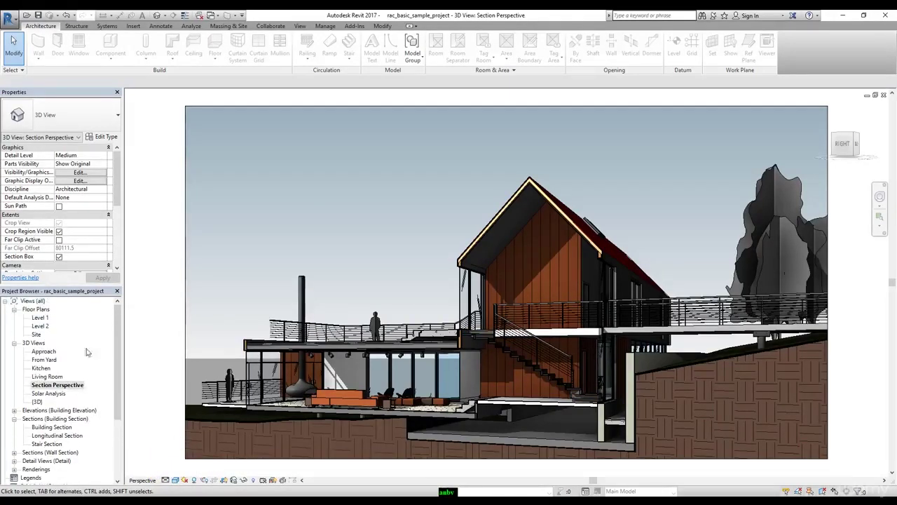
pyautogui.doubleClick(42, 318)
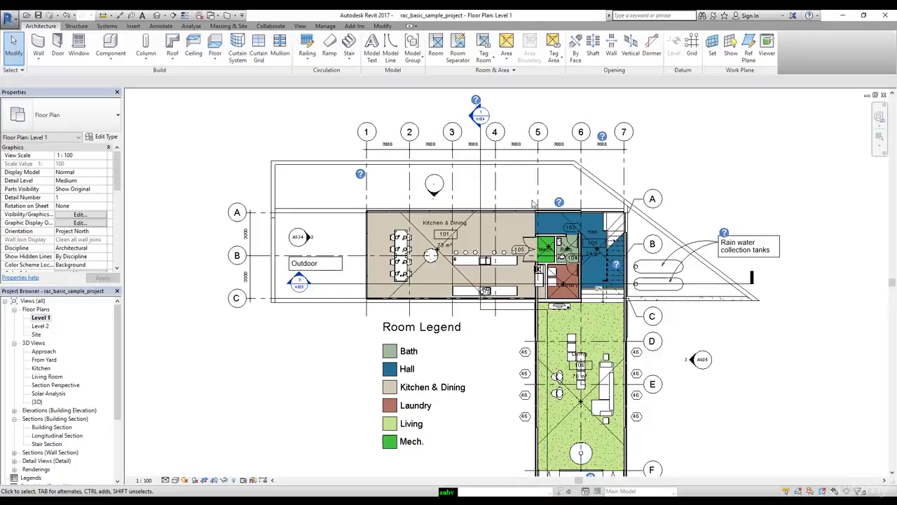
pyautogui.click(40, 46)
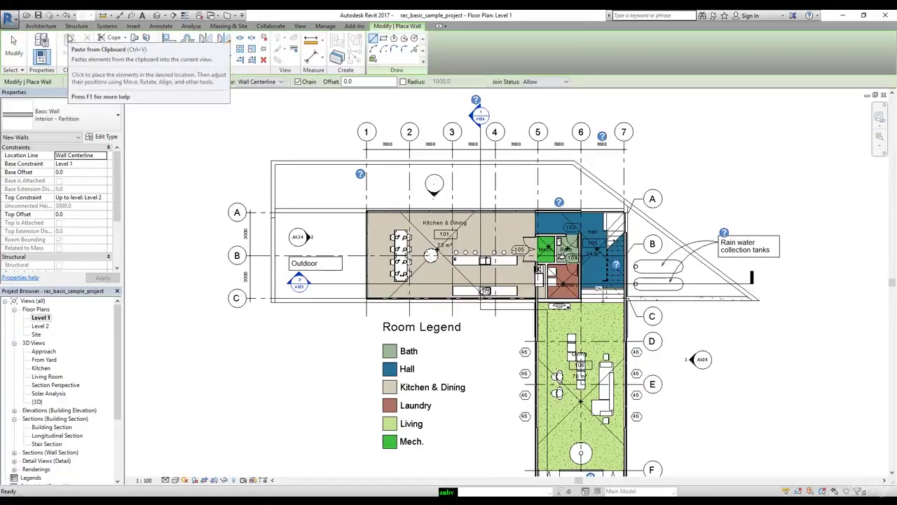
pyautogui.click(13, 44)
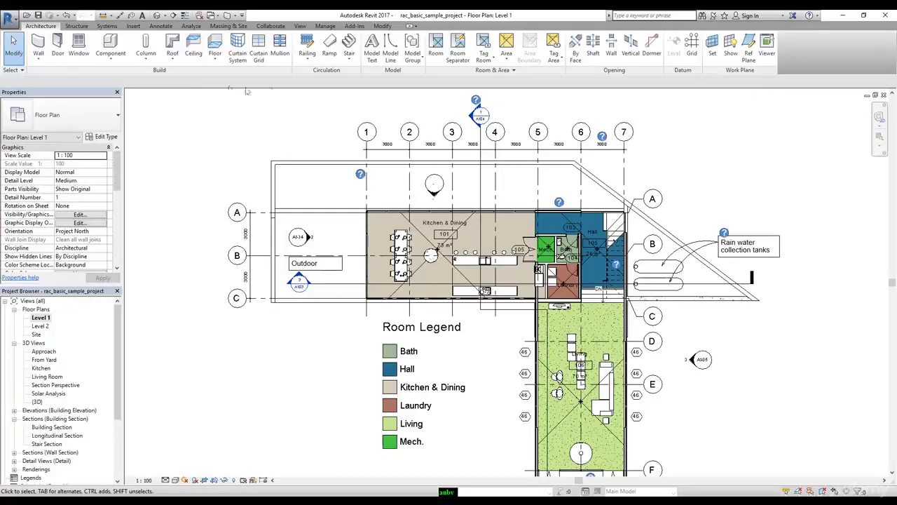
pyautogui.click(300, 26)
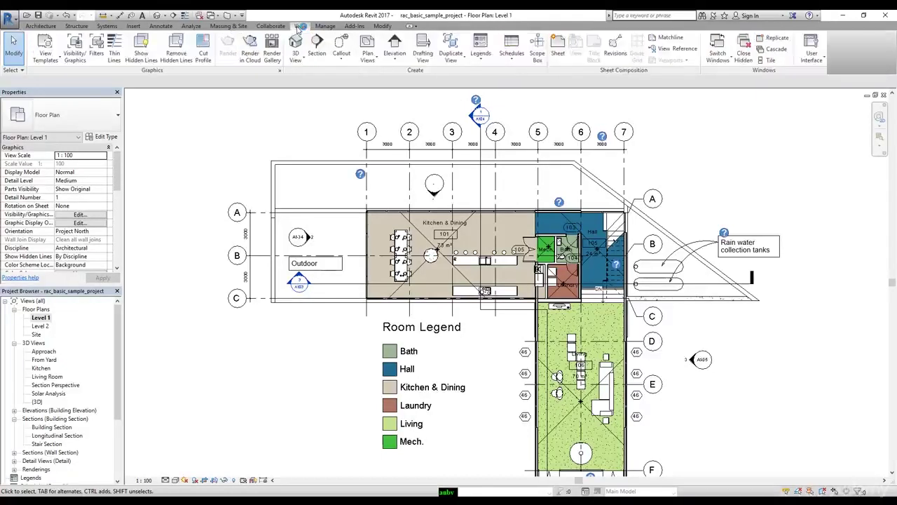
pyautogui.click(810, 62)
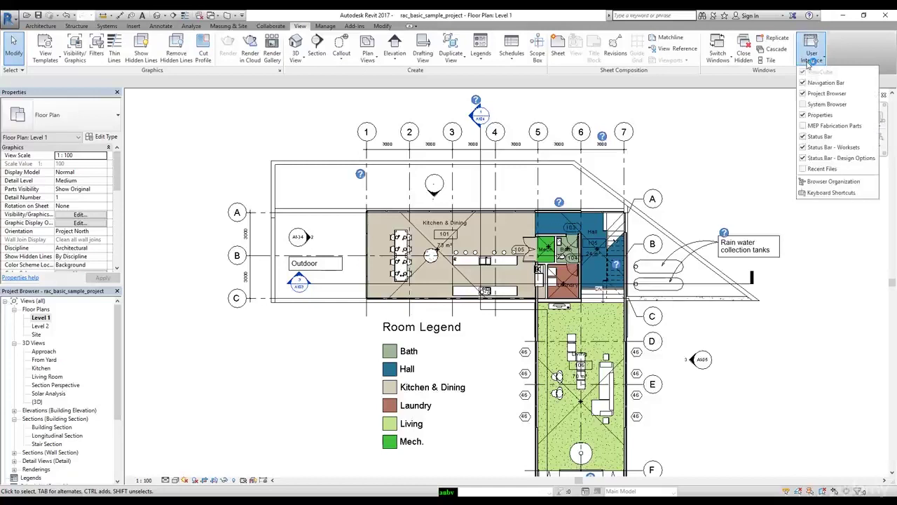
pyautogui.click(834, 193)
pyautogui.moveTo(441, 122)
pyautogui.mouseDown()
pyautogui.moveTo(457, 118)
pyautogui.moveTo(443, 119)
pyautogui.mouseUp()
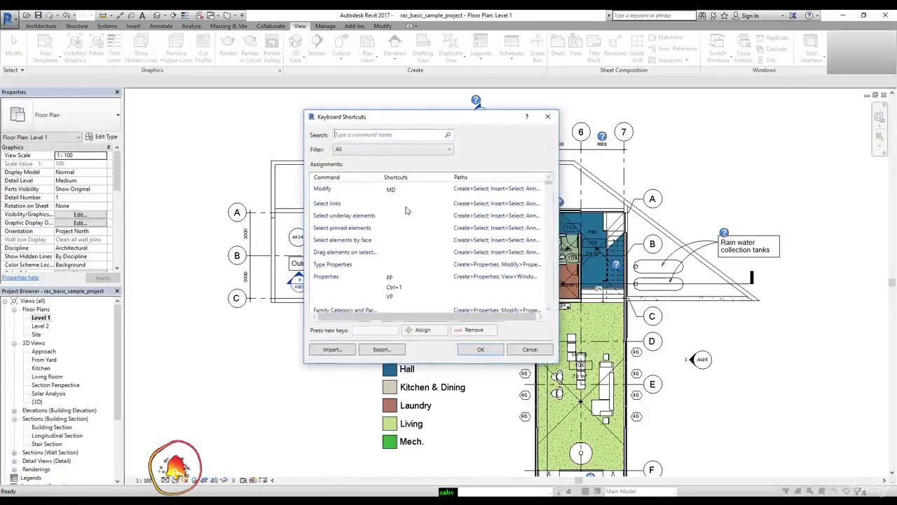
pyautogui.scroll(-10, 385, 239)
pyautogui.scroll(-3, 388, 238)
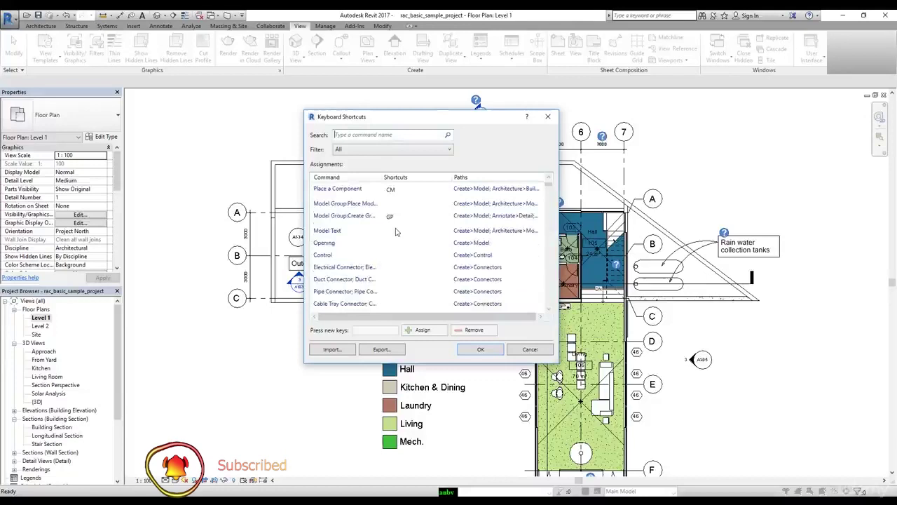
pyautogui.scroll(-3, 396, 231)
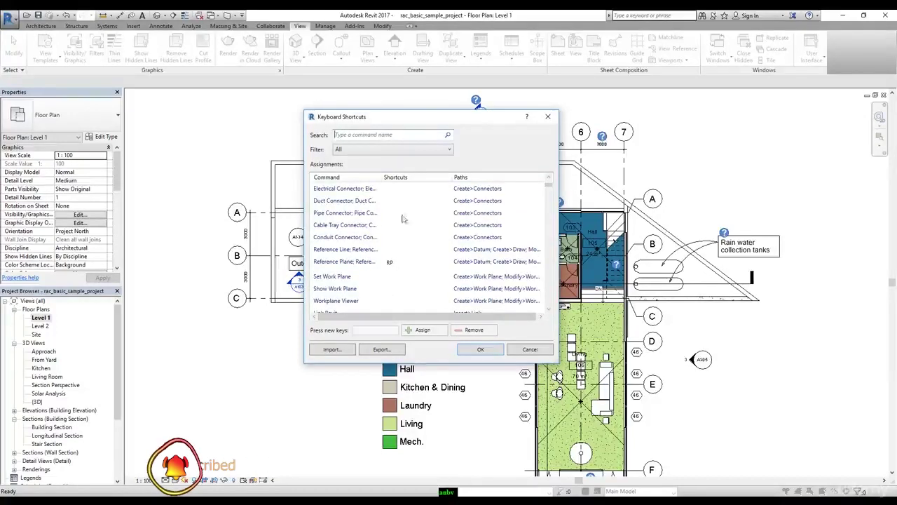
pyautogui.click(377, 135)
pyautogui.write('w')
pyautogui.press('Escape')
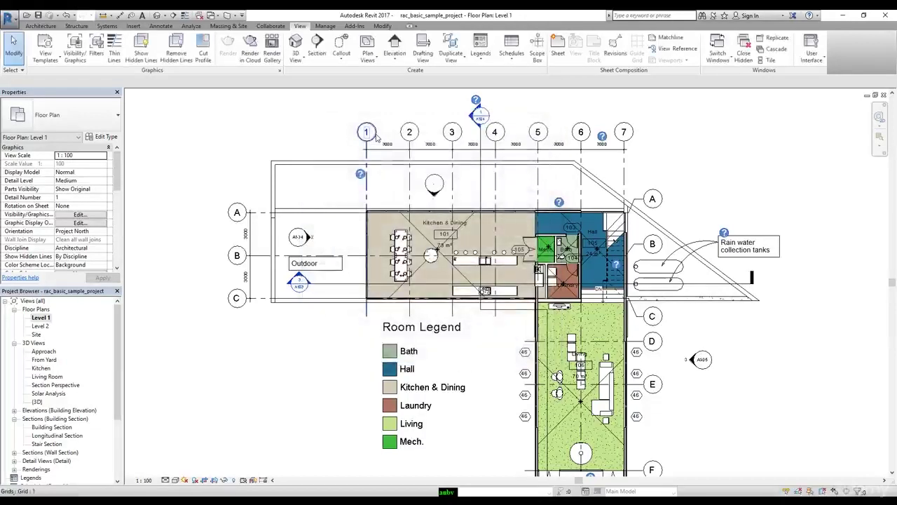
pyautogui.click(817, 58)
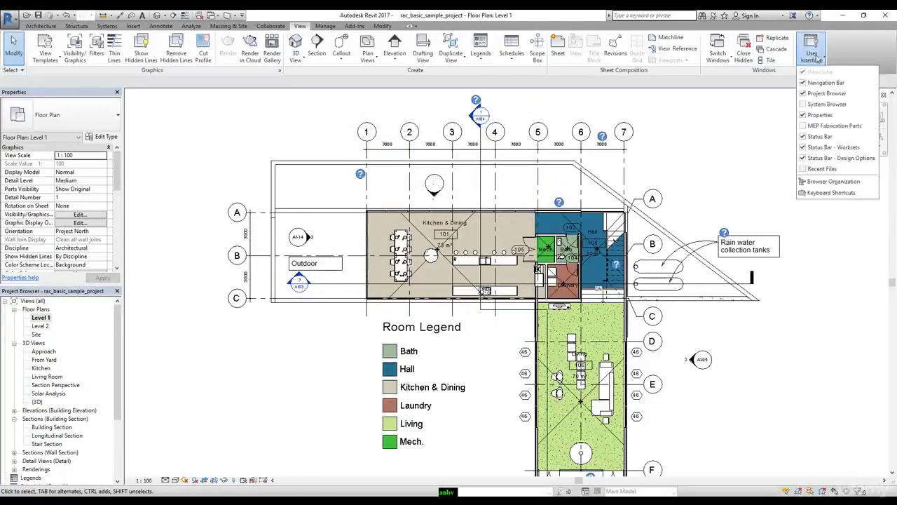
pyautogui.click(832, 192)
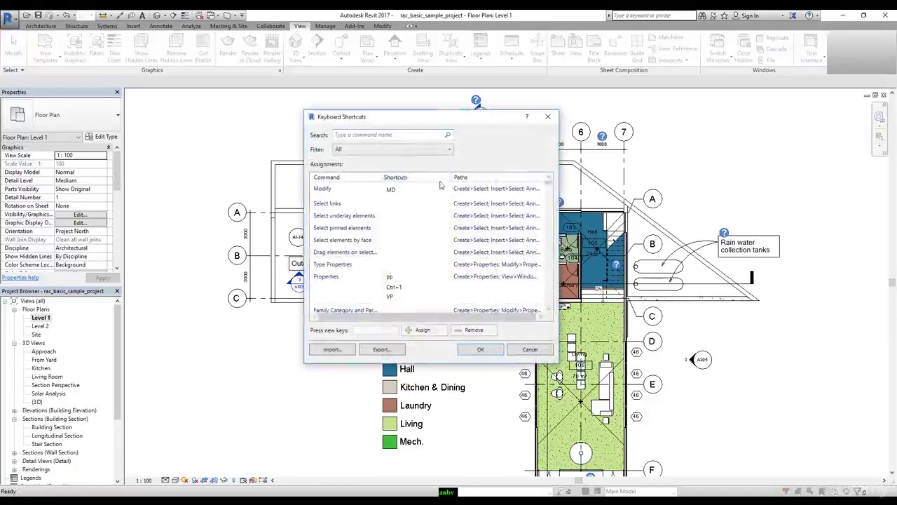
pyautogui.write('wall')
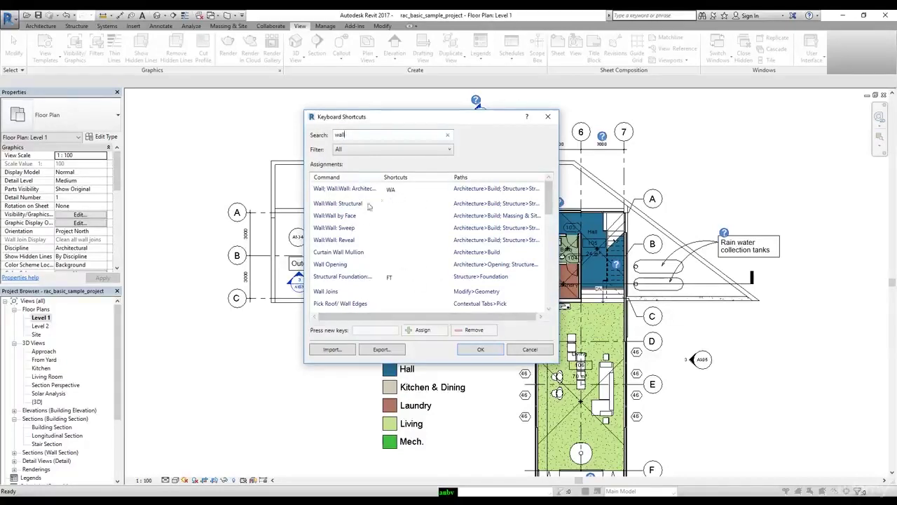
pyautogui.click(480, 348)
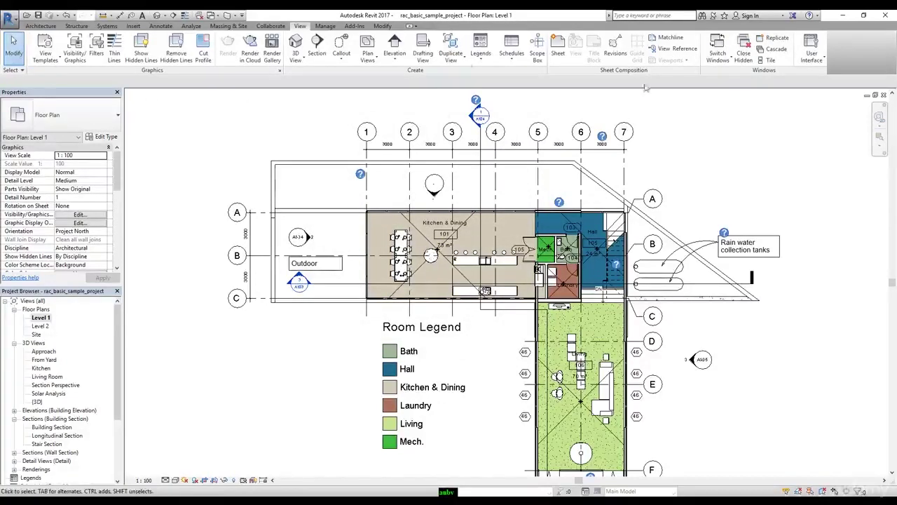
pyautogui.click(40, 26)
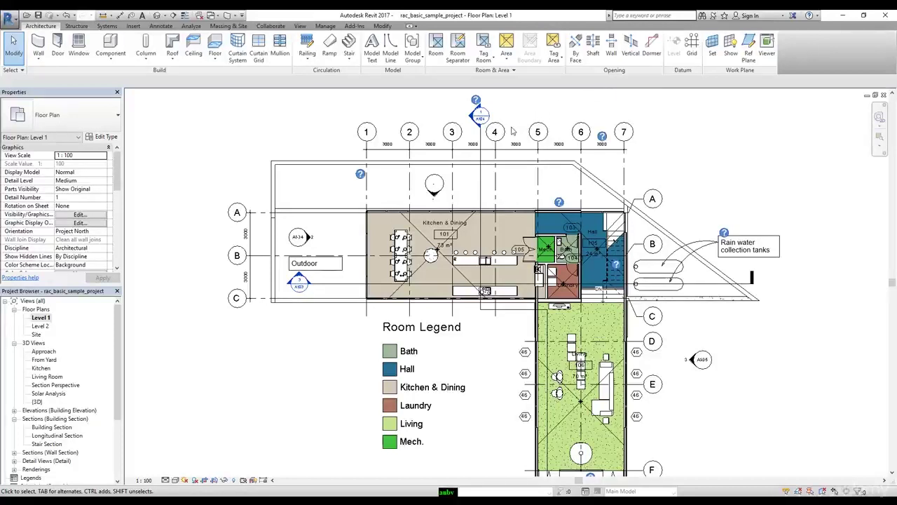
pyautogui.press('w')
pyautogui.press('a')
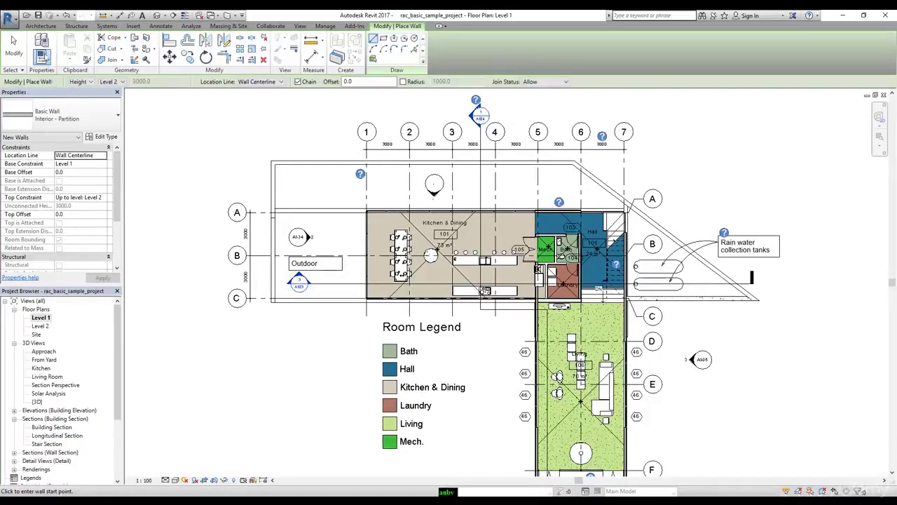
pyautogui.click(24, 60)
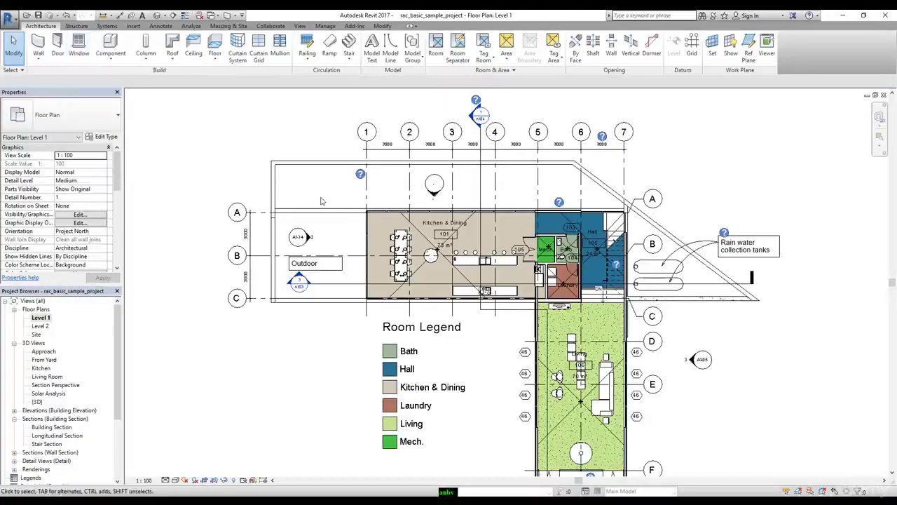
pyautogui.press('d')
pyautogui.press('r')
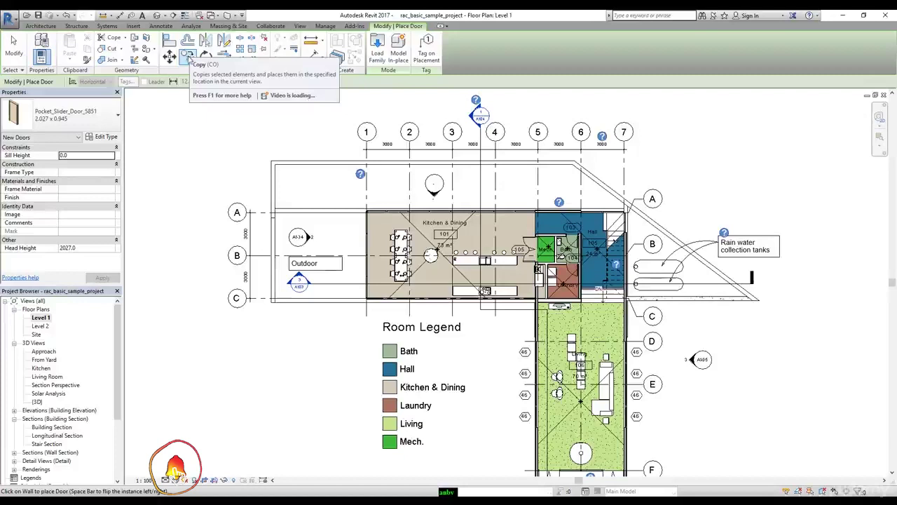
# Switch from door placement to the Wall tool with WA, using Basic Wall Interior - Partition
pyautogui.click(29, 27)
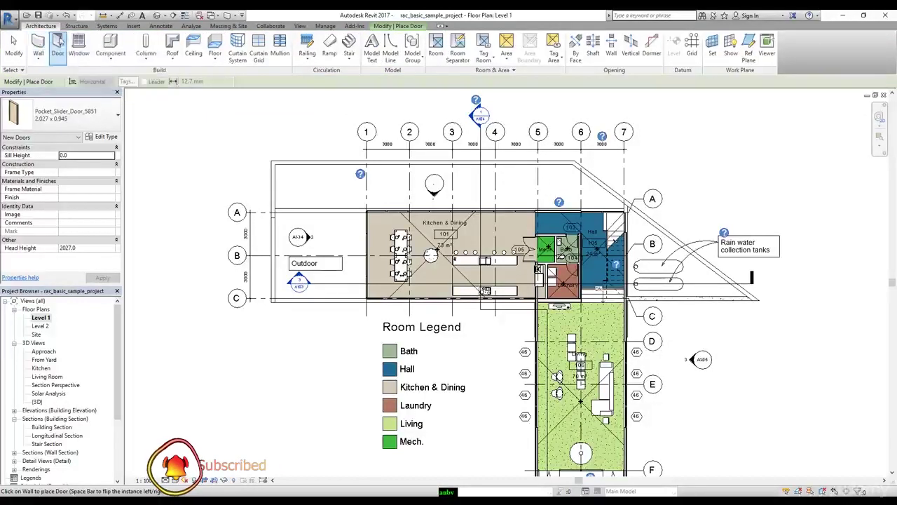
pyautogui.click(392, 26)
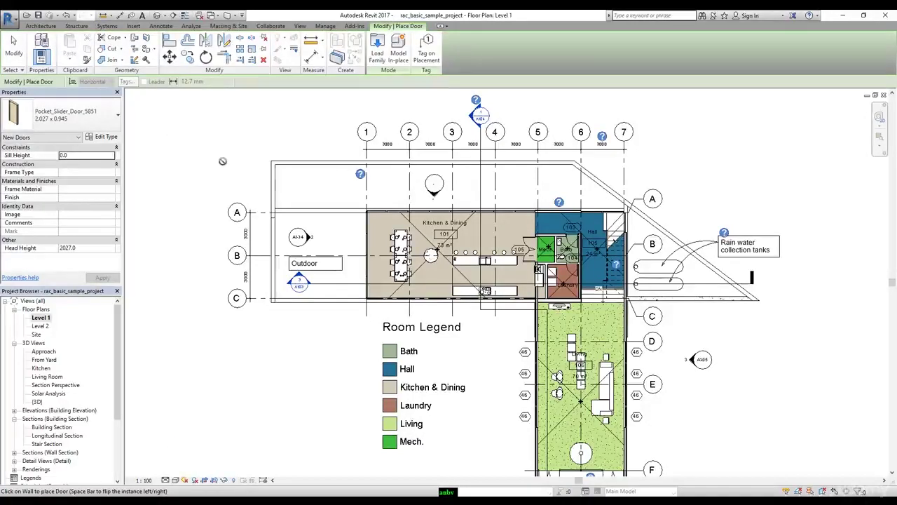
pyautogui.press('w')
pyautogui.press('a')
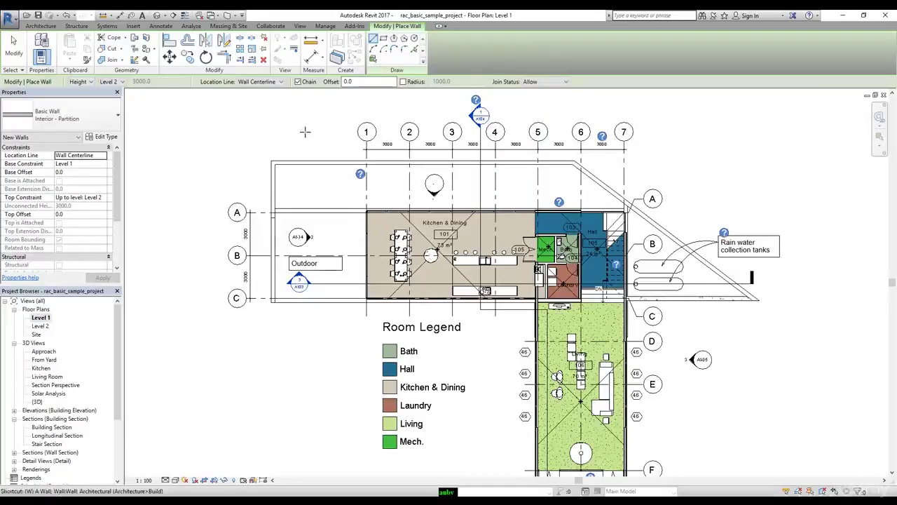
# Cycle through window, wall and door placement using the WN, WA and DR shortcuts
pyautogui.press('w')
pyautogui.press('n')
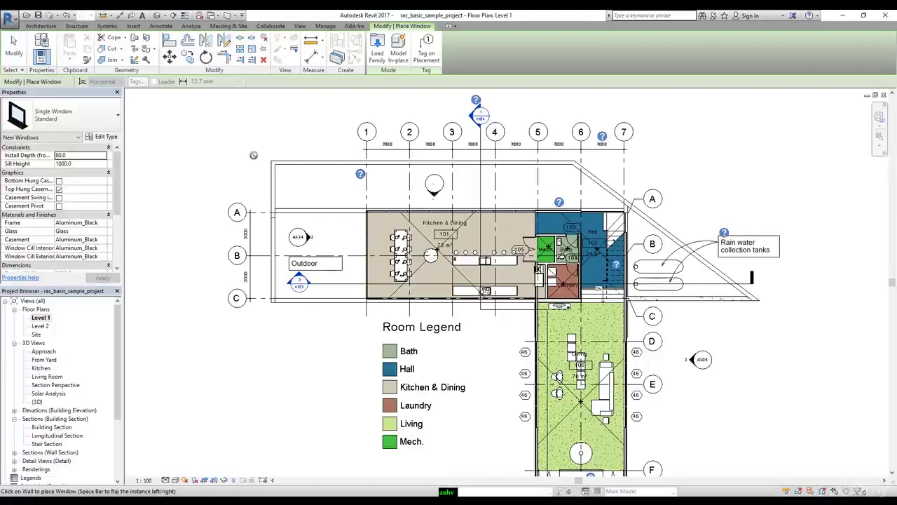
pyautogui.press('w')
pyautogui.press('a')
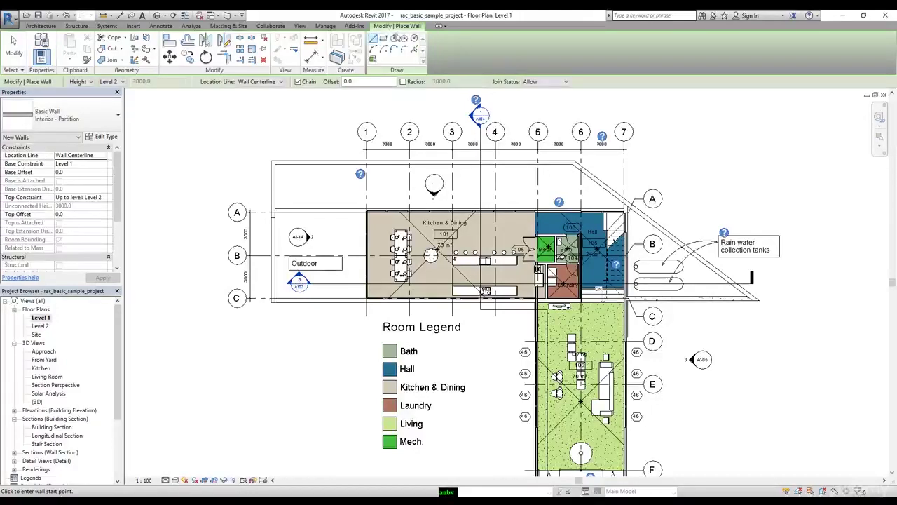
pyautogui.press('d')
pyautogui.press('r')
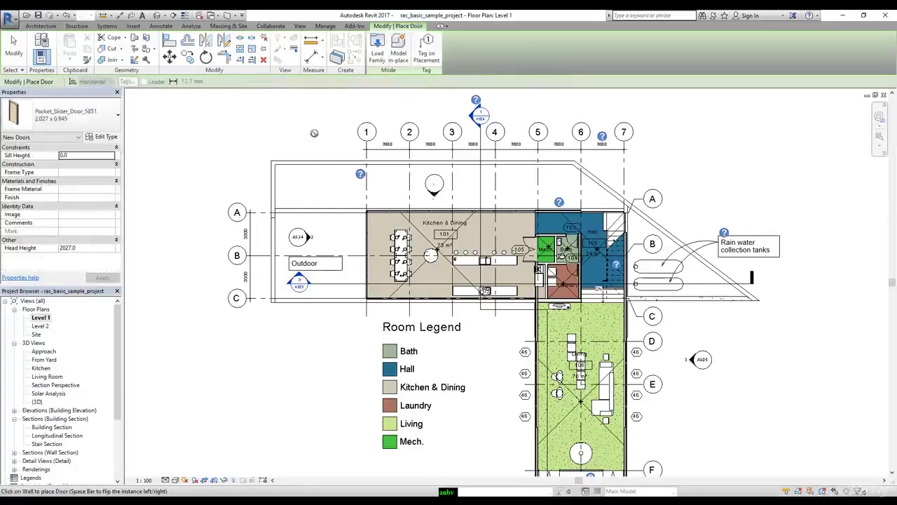
# Return to window placement with WN, then end it with Modify and show the View tab
pyautogui.press('w')
pyautogui.press('n')
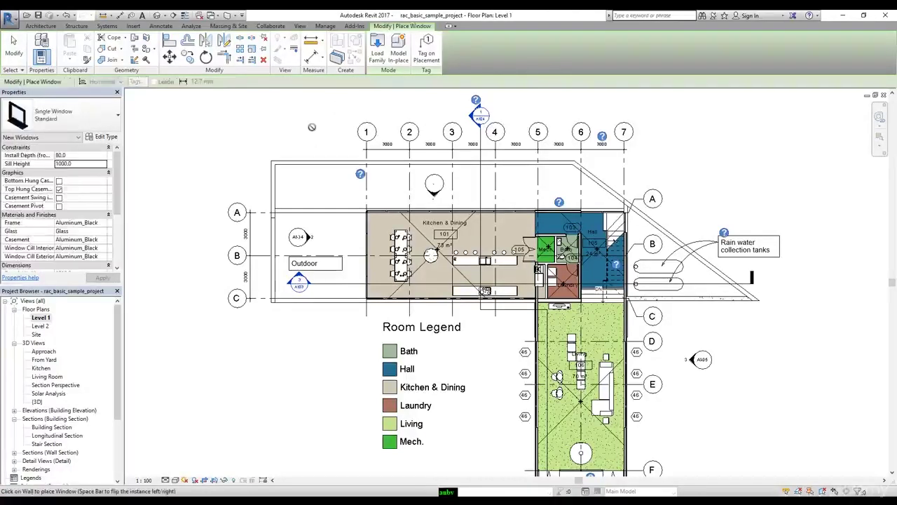
pyautogui.click(14, 46)
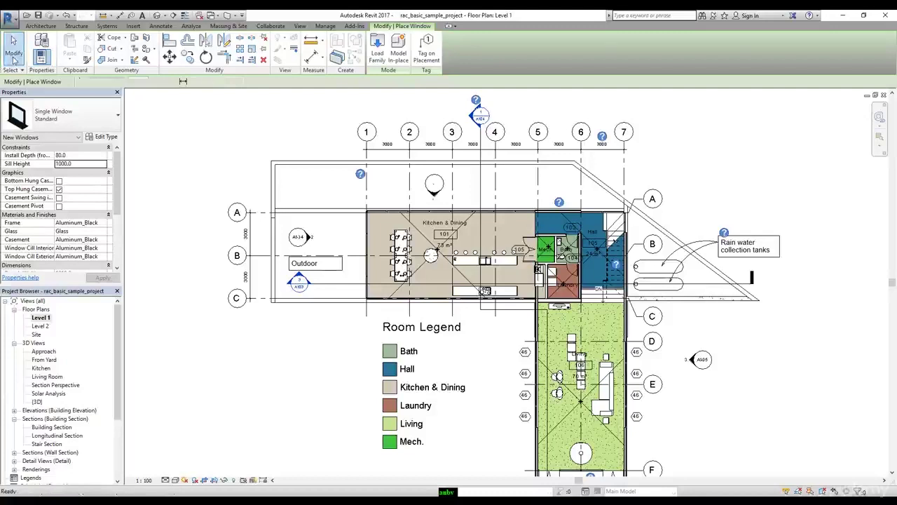
pyautogui.click(299, 26)
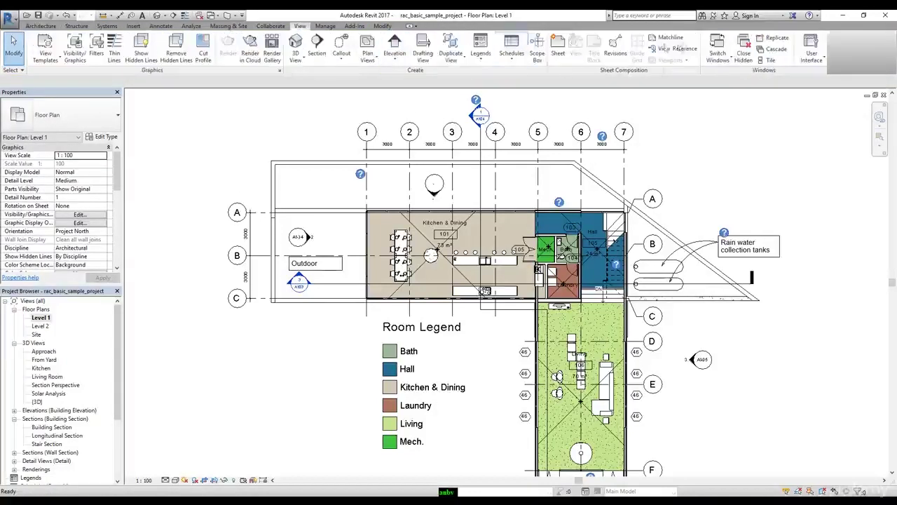
# Open Keyboard Shortcuts from View > User Interface, move it aside and scroll the assignments list
pyautogui.click(811, 54)
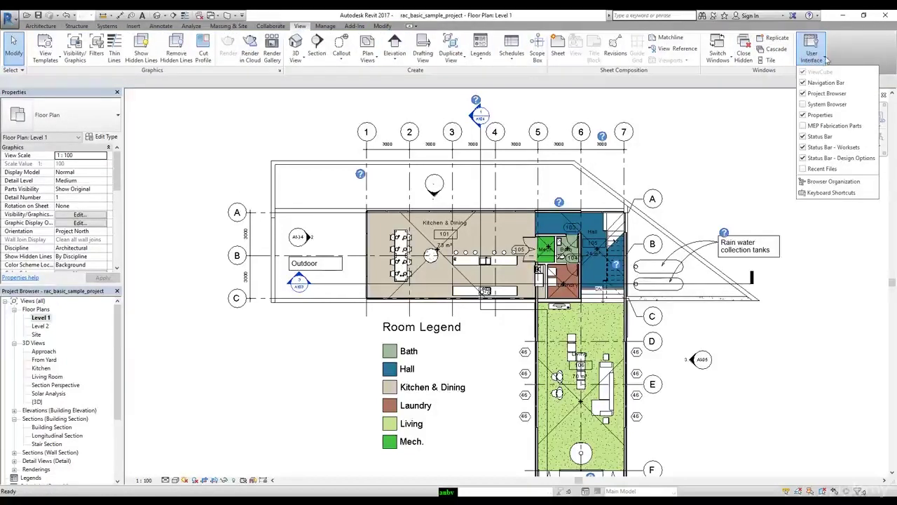
pyautogui.click(830, 196)
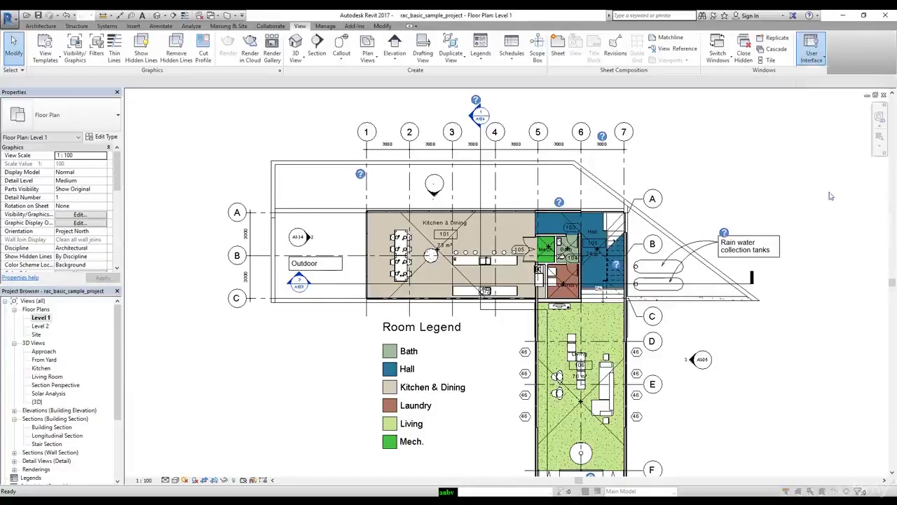
pyautogui.moveTo(442, 119); pyautogui.dragTo(404, 113)
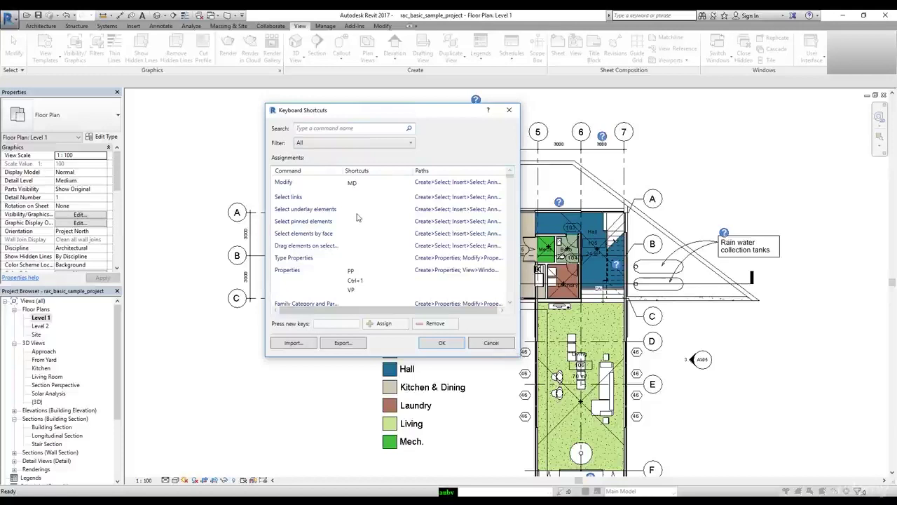
pyautogui.scroll(-10, 358, 217)
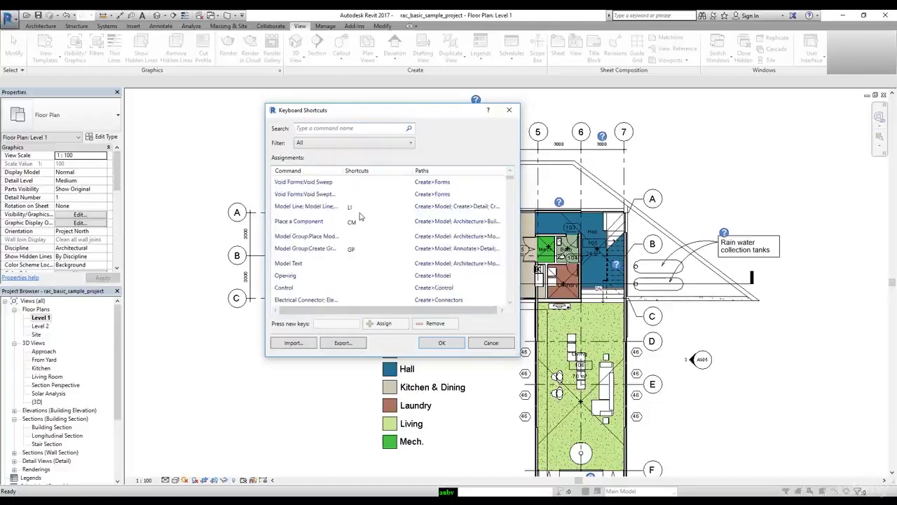
pyautogui.scroll(-15, 360, 216)
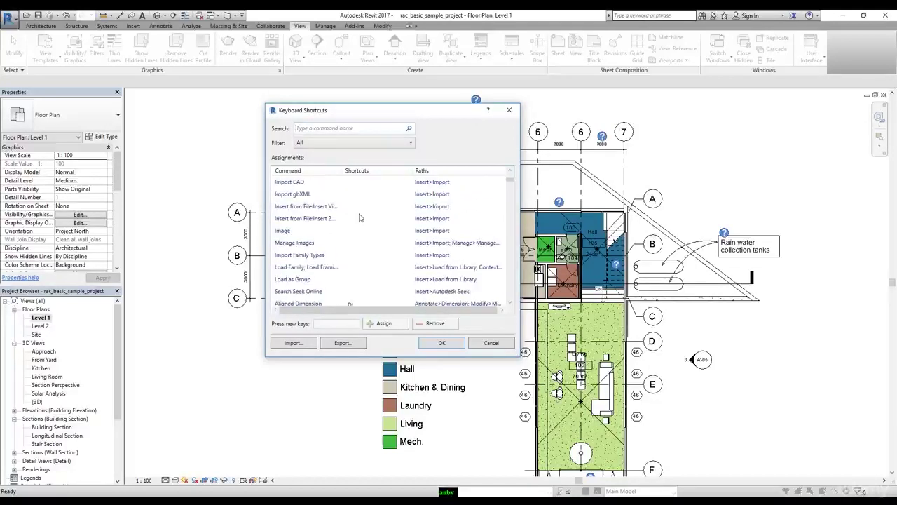
pyautogui.scroll(-10, 356, 218)
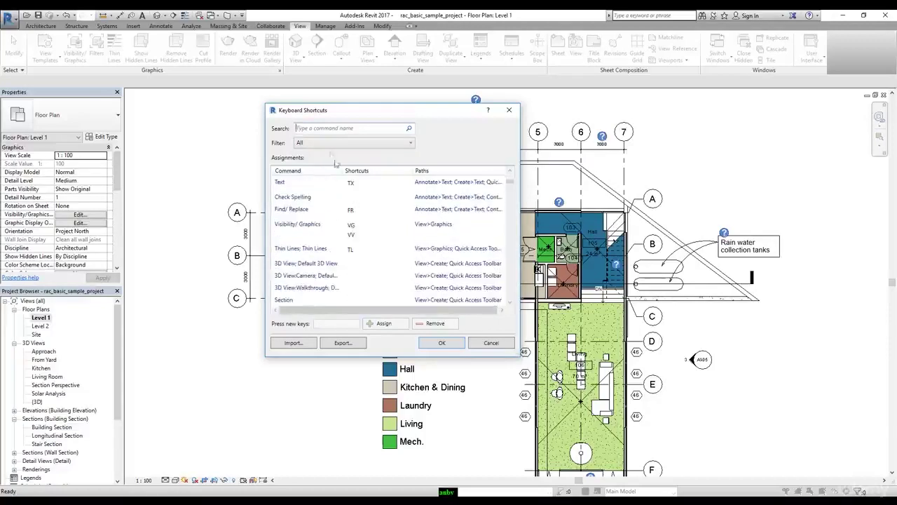
pyautogui.click(327, 129)
# Search for 'wall', add AS to Wall: Architectural and remove its WA shortcut
pyautogui.write('w')
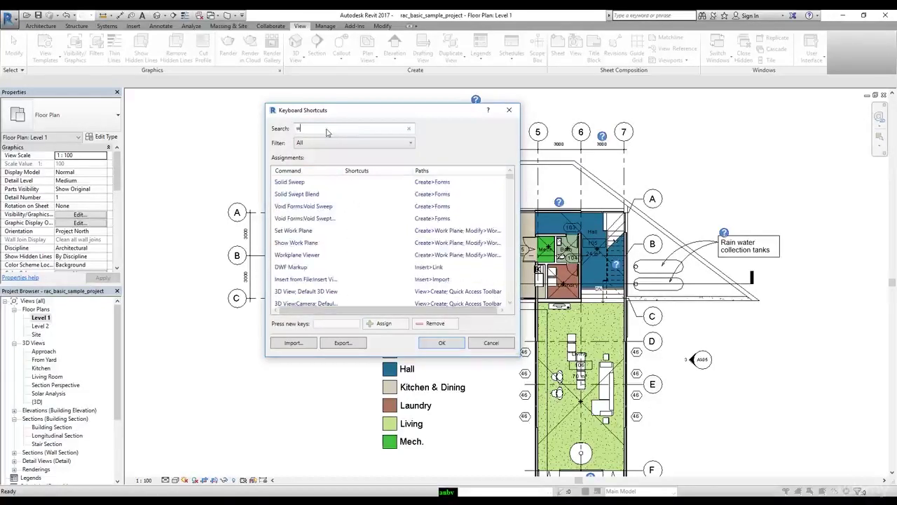
pyautogui.write('al')
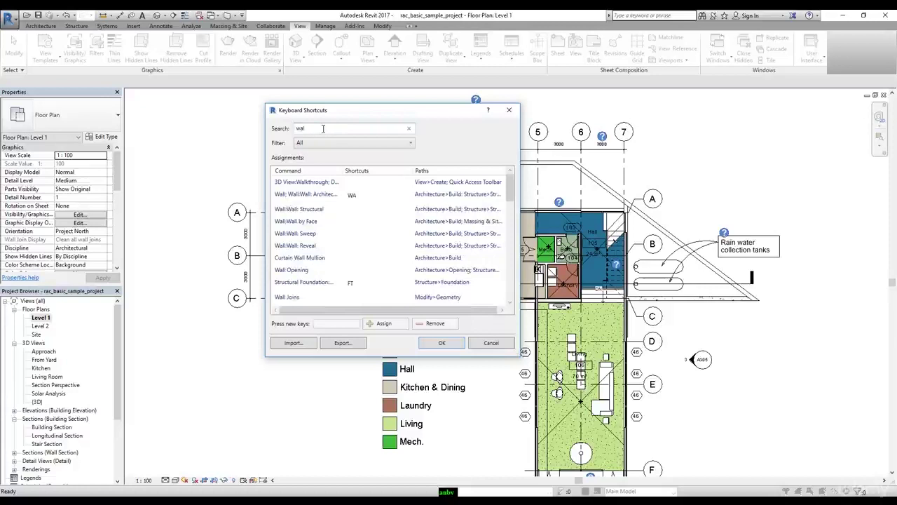
pyautogui.write('l')
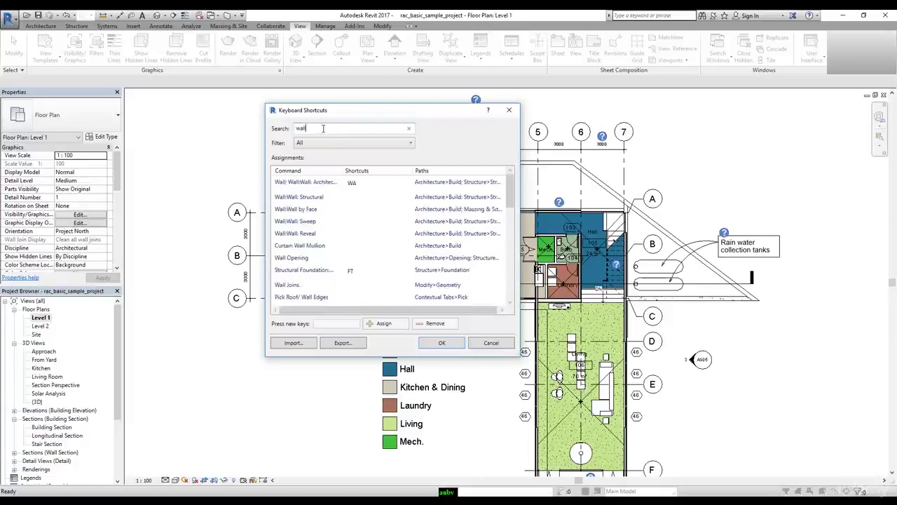
pyautogui.click(354, 186)
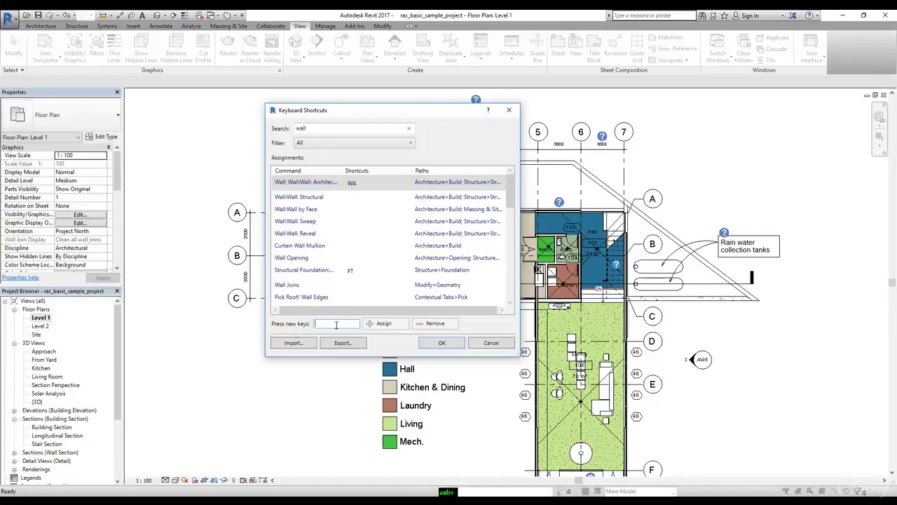
pyautogui.write('AS')
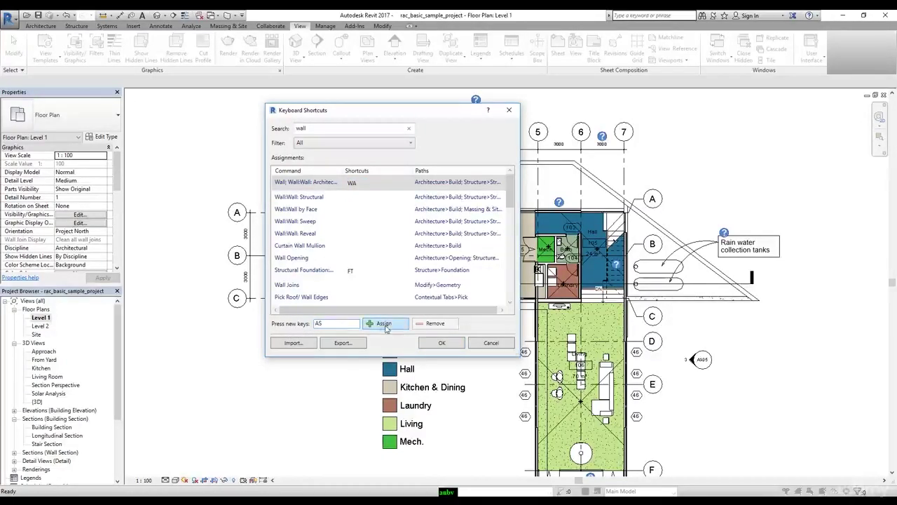
pyautogui.click(385, 325)
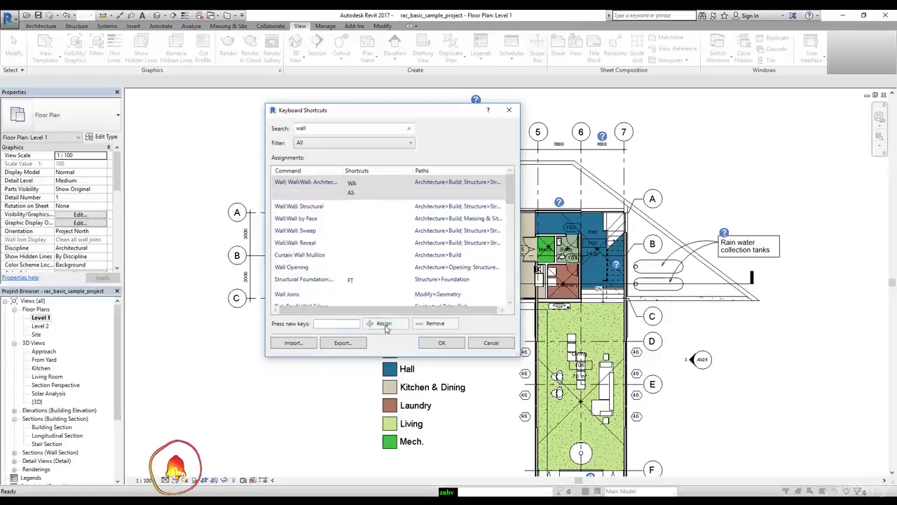
pyautogui.click(358, 186)
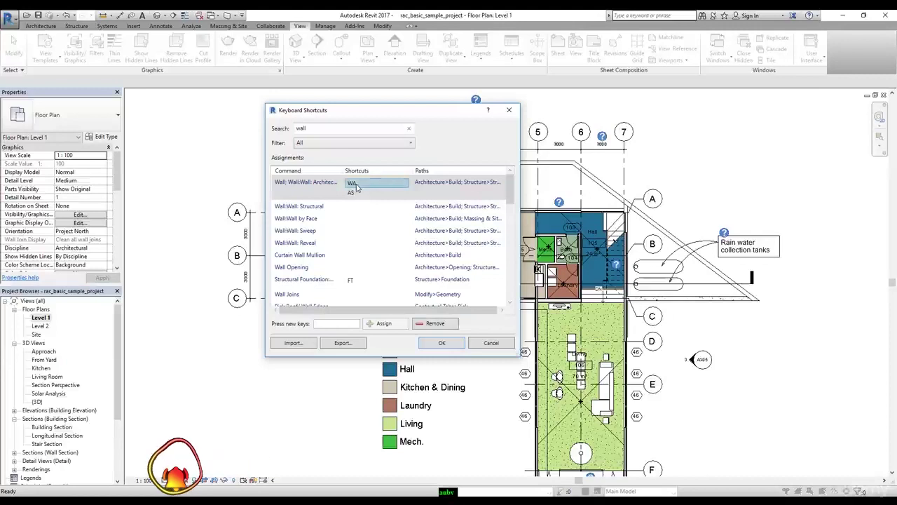
pyautogui.click(438, 324)
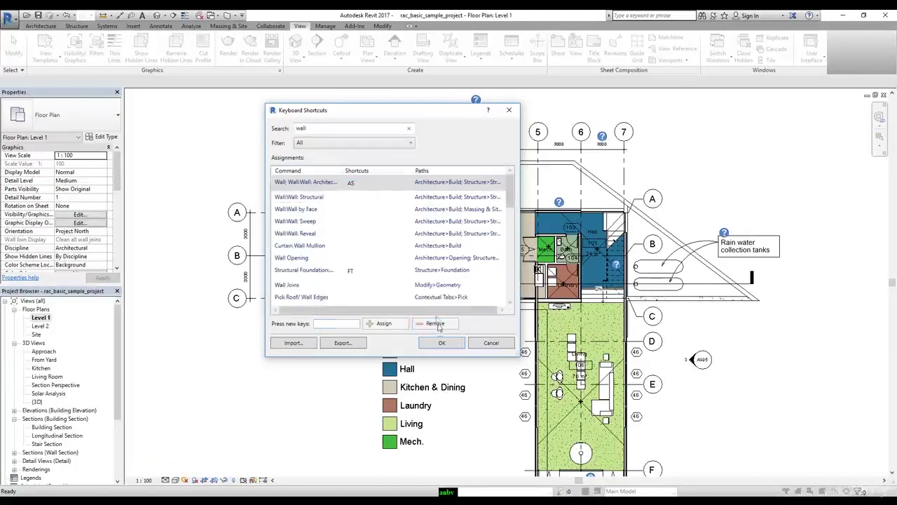
pyautogui.click(357, 188)
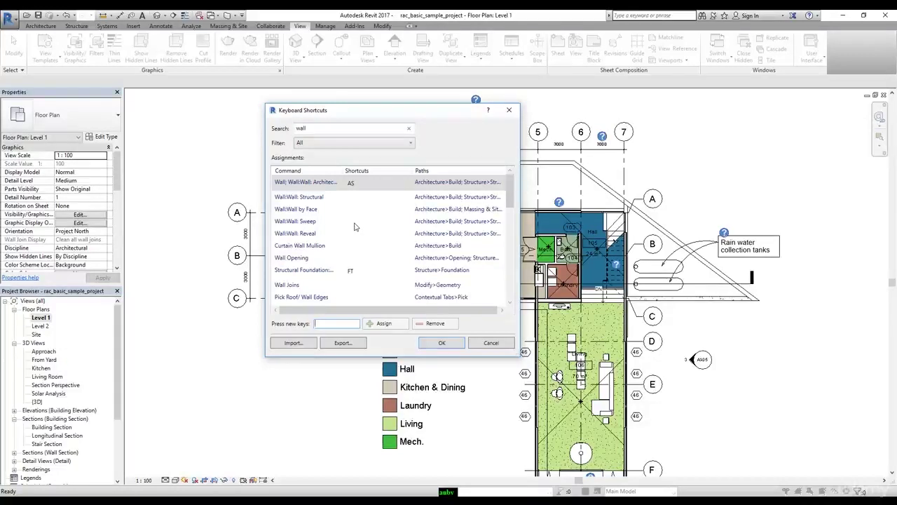
pyautogui.click(355, 184)
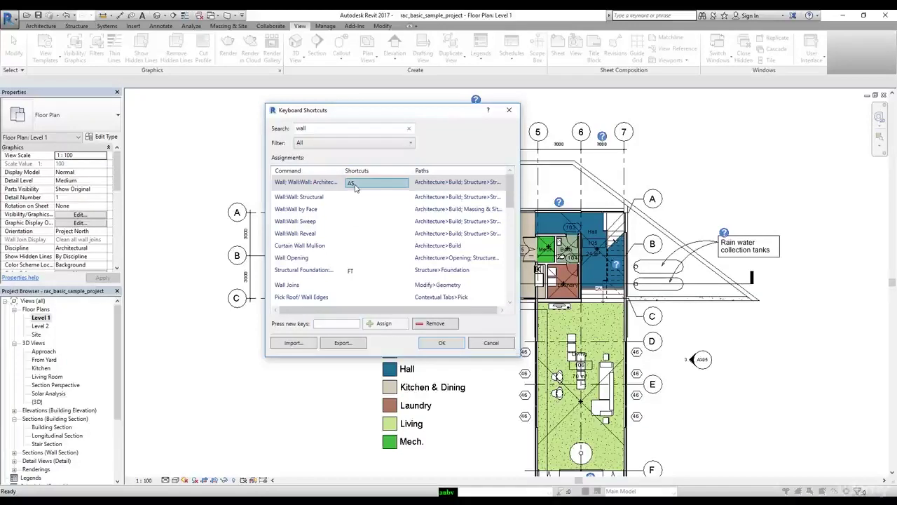
# Assign WA as the Wall: Architectural shortcut and remove the old AS shortcut
pyautogui.click(338, 324)
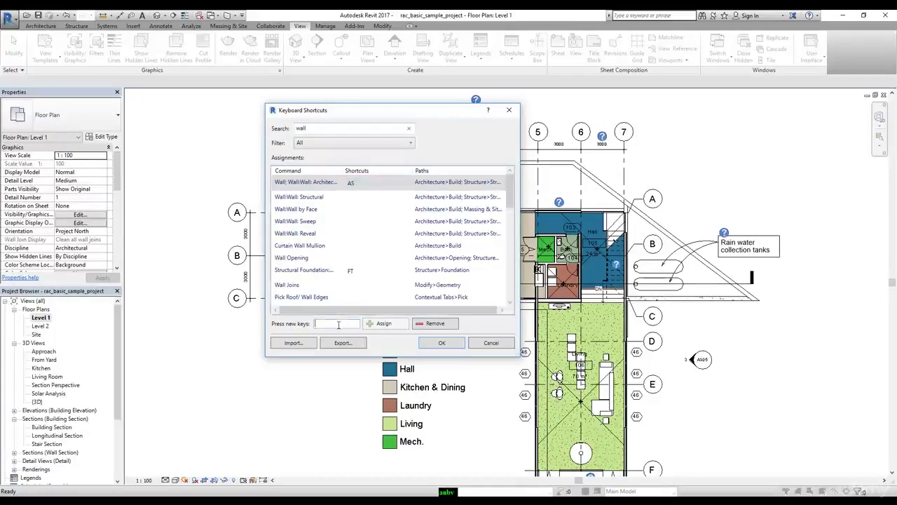
pyautogui.write('wa')
pyautogui.click(382, 324)
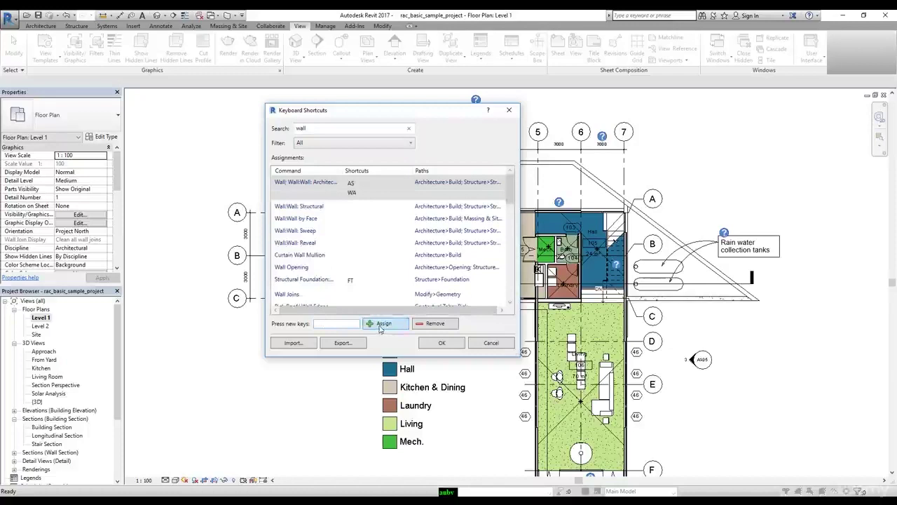
pyautogui.click(375, 186)
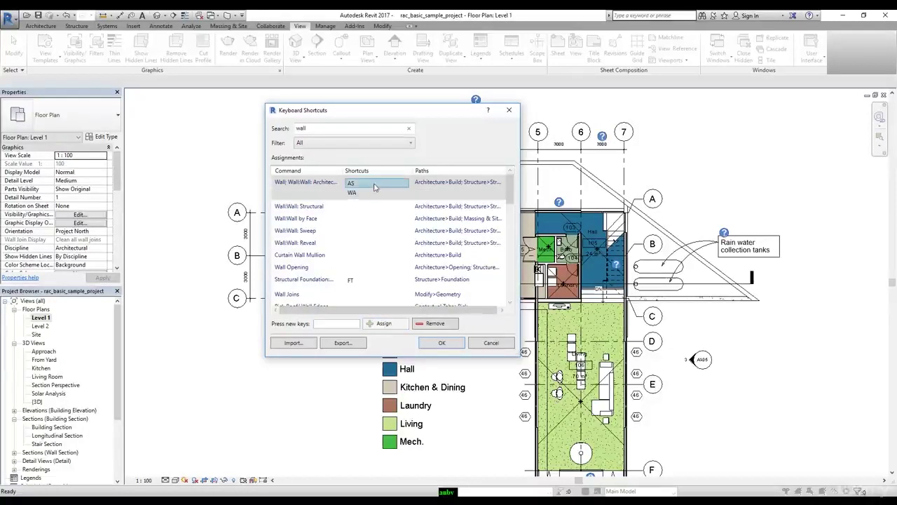
pyautogui.click(424, 323)
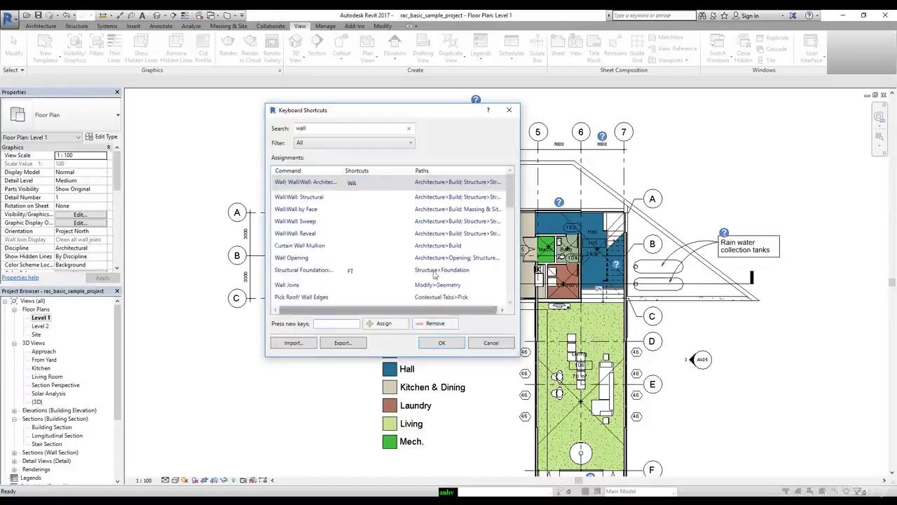
pyautogui.moveTo(511, 195)
pyautogui.mouseDown()
pyautogui.moveTo(512, 305)
pyautogui.moveTo(515, 180)
pyautogui.mouseUp()
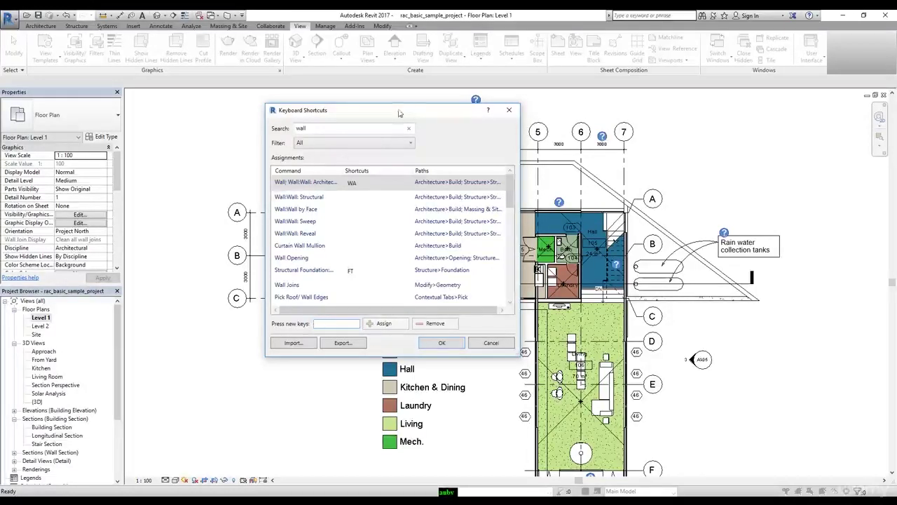
pyautogui.moveTo(399, 113)
pyautogui.mouseDown()
pyautogui.moveTo(425, 117)
pyautogui.moveTo(404, 120)
pyautogui.mouseUp()
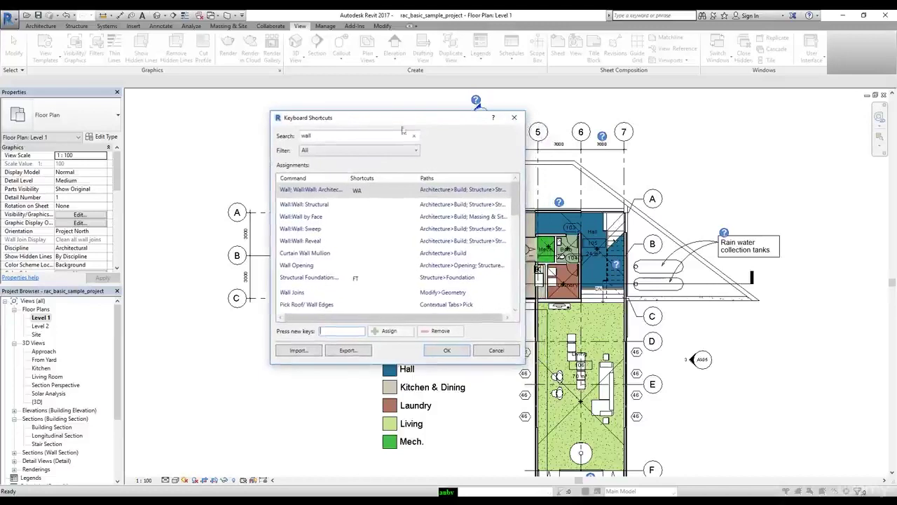
pyautogui.click(347, 350)
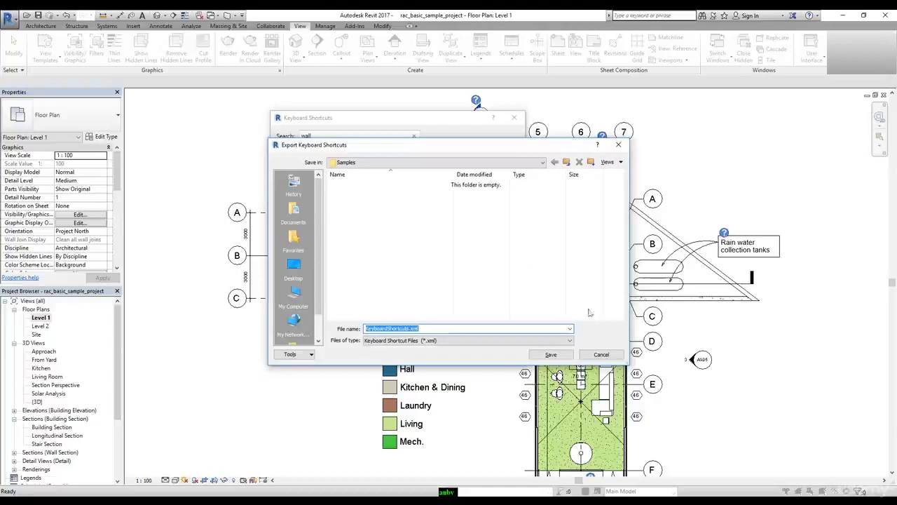
pyautogui.click(601, 354)
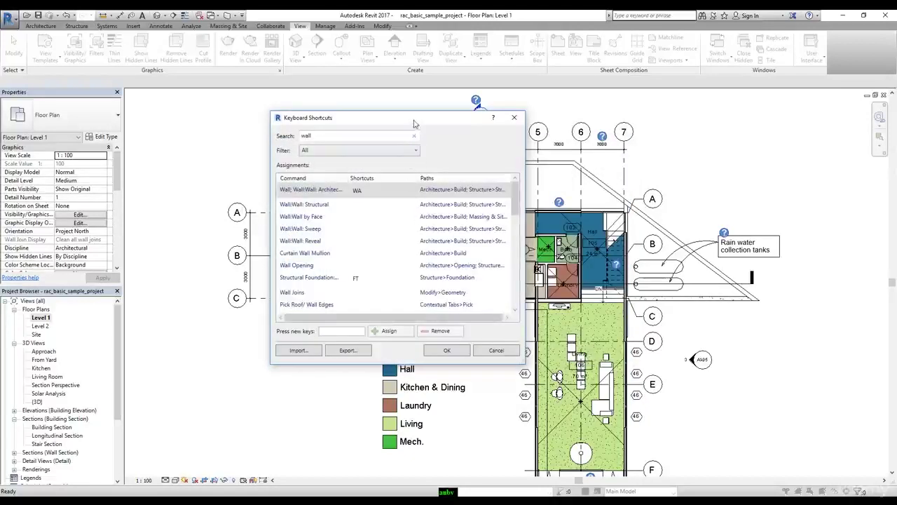
pyautogui.moveTo(413, 124); pyautogui.dragTo(401, 124)
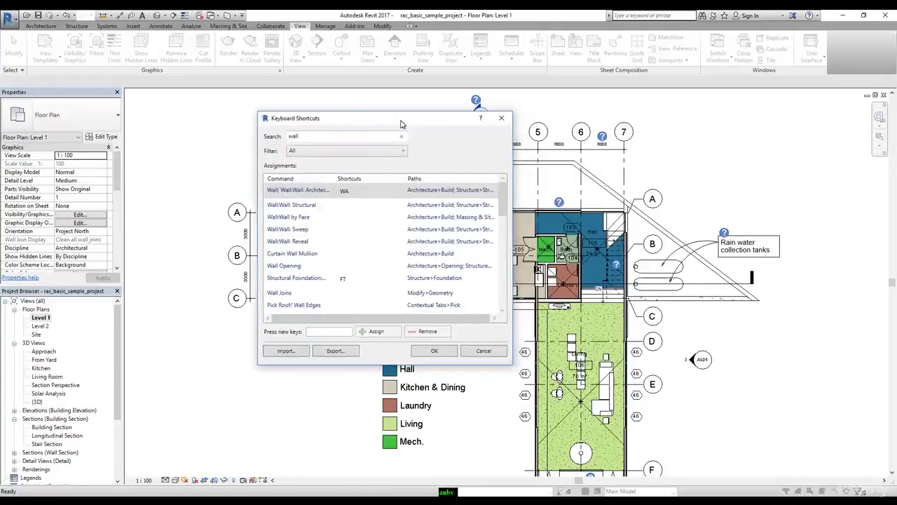
pyautogui.click(296, 352)
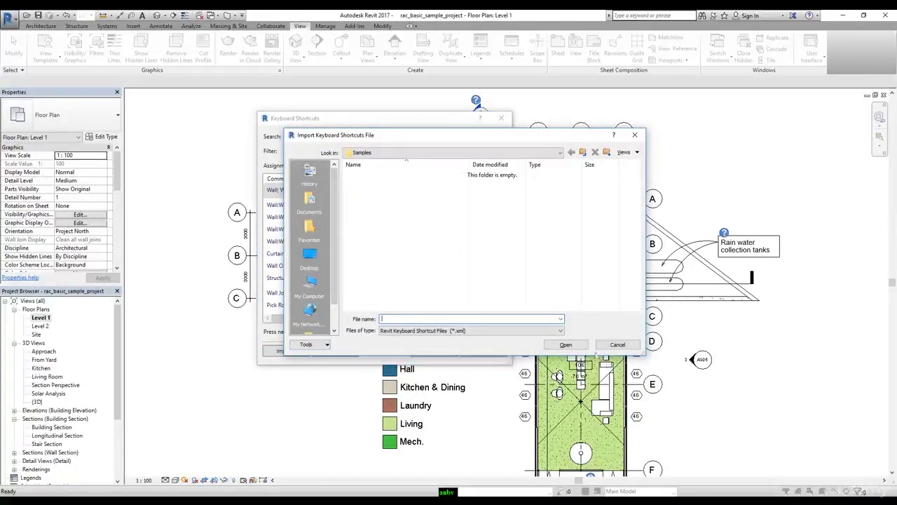
pyautogui.click(617, 344)
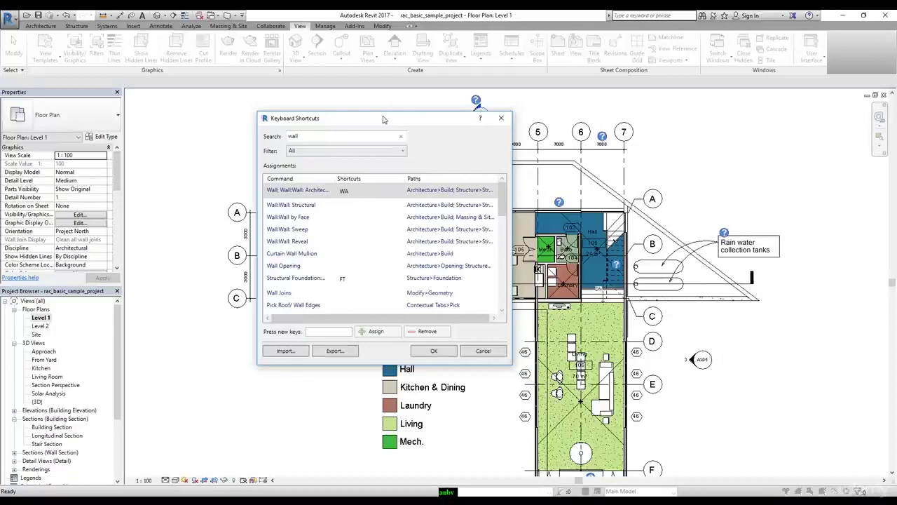
# Filter the shortcut list to Application Menu, then Navigation Bar commands
pyautogui.click(379, 152)
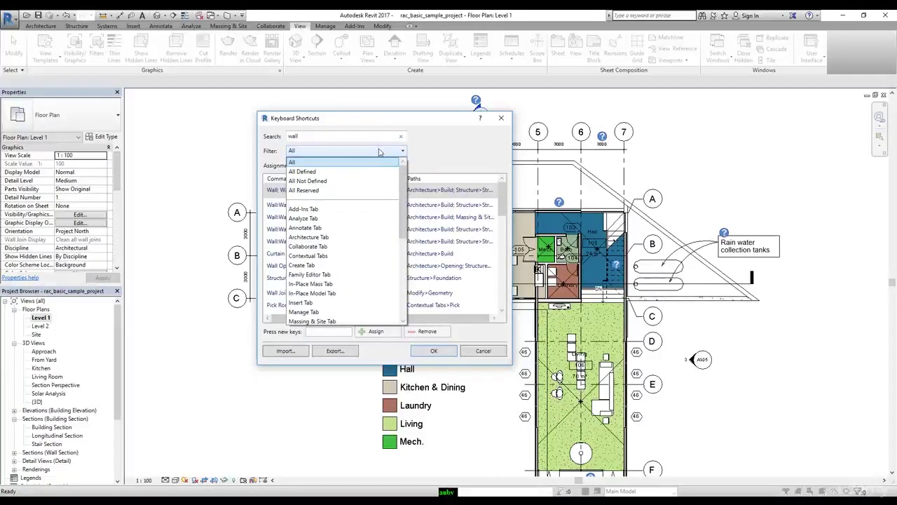
pyautogui.scroll(-6, 349, 254)
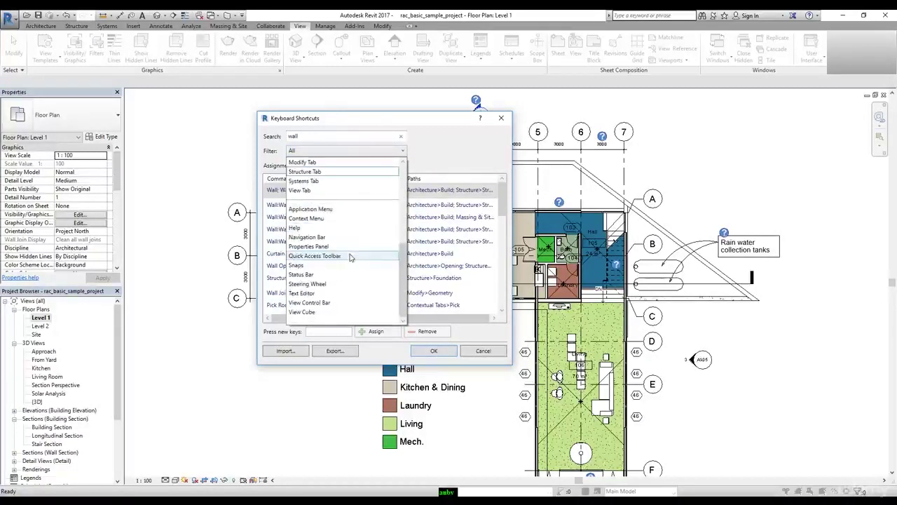
pyautogui.click(341, 209)
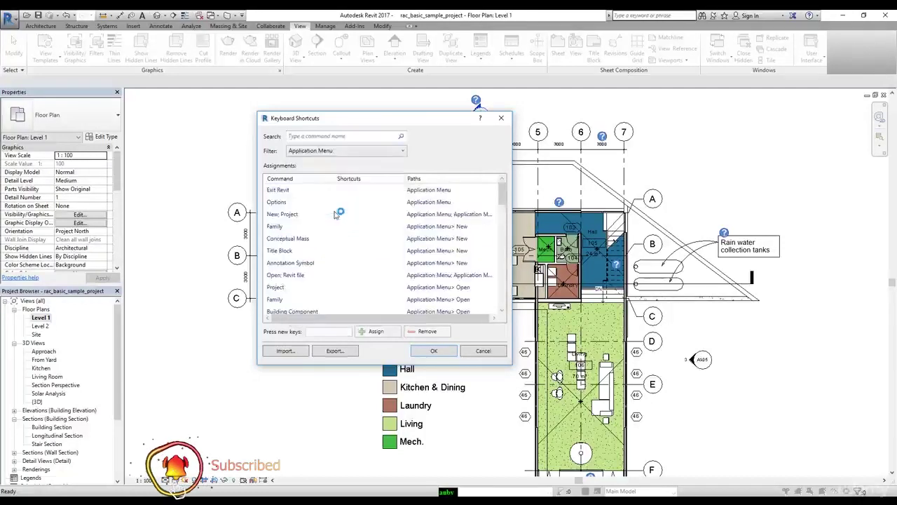
pyautogui.click(370, 151)
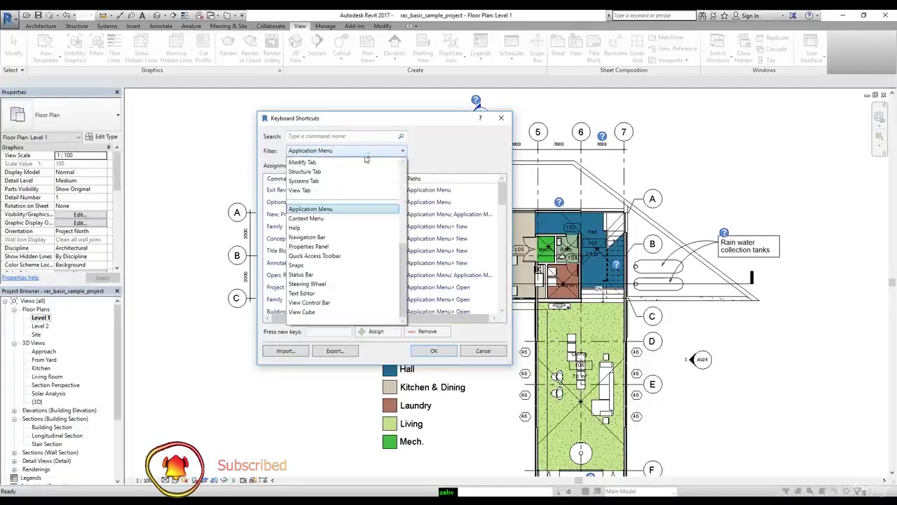
pyautogui.click(344, 237)
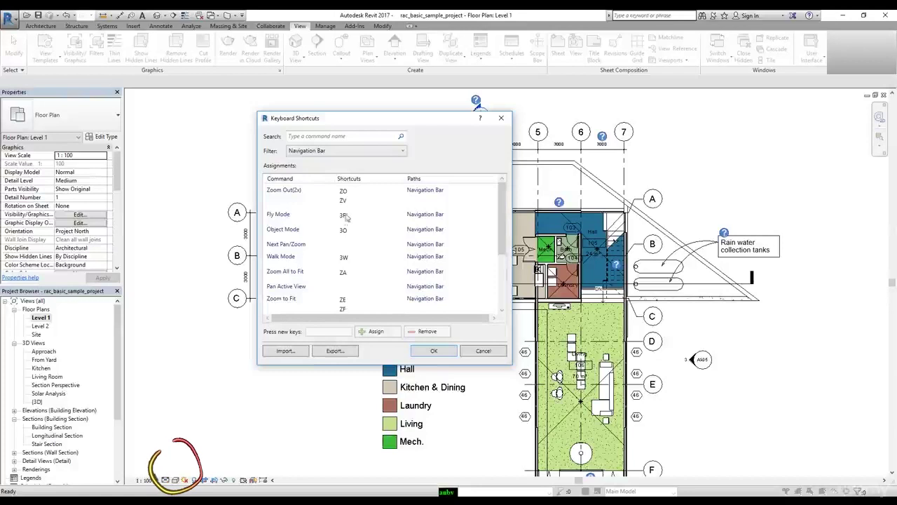
# Reset the filter to All and confirm the shortcut changes with OK
pyautogui.click(370, 151)
pyautogui.scroll(5, 371, 210)
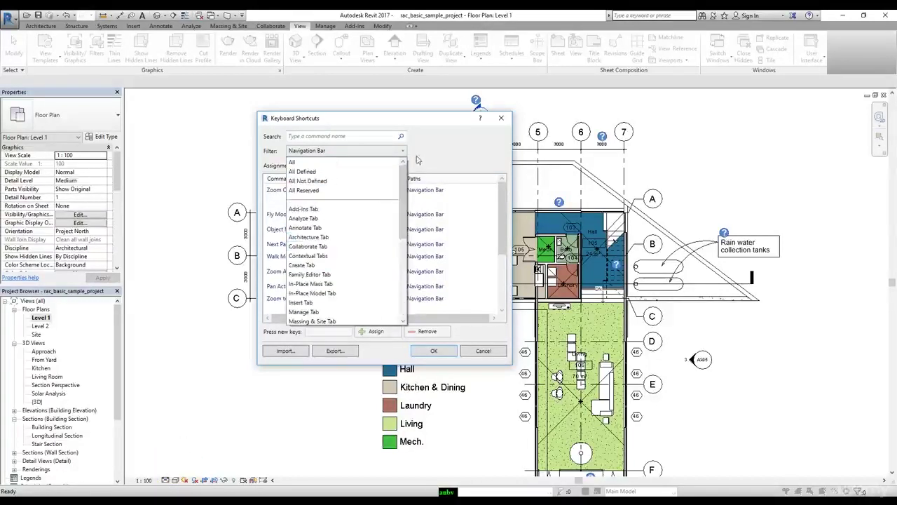
pyautogui.click(384, 163)
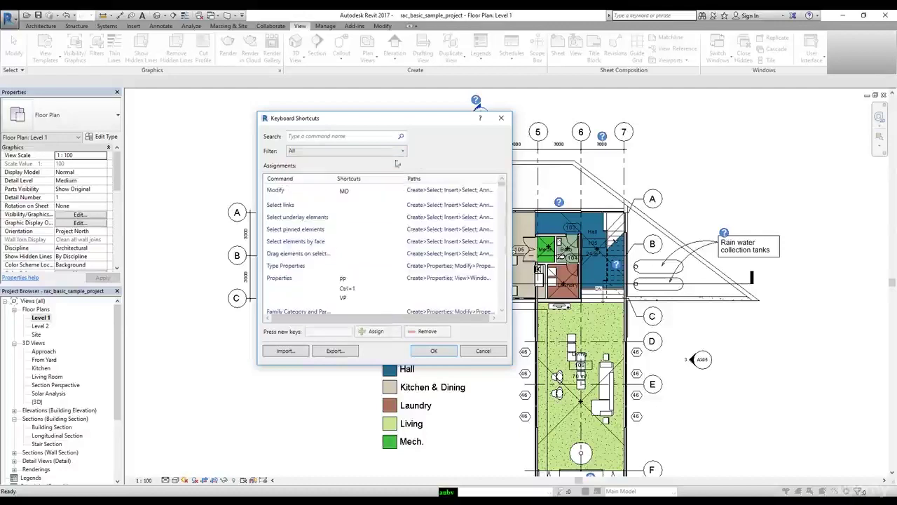
pyautogui.click(434, 350)
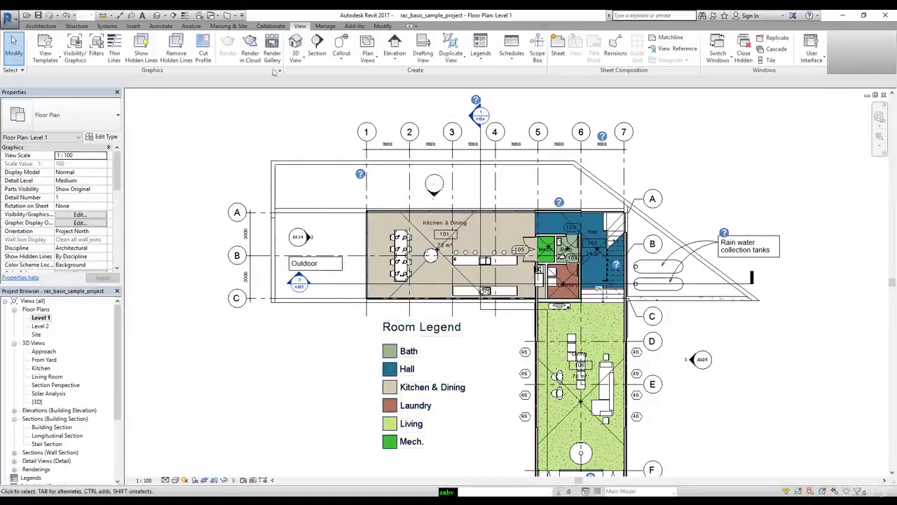
# Launch the Wall tool from the Architecture Build panel, set to Basic Wall Interior - Partition
pyautogui.click(49, 26)
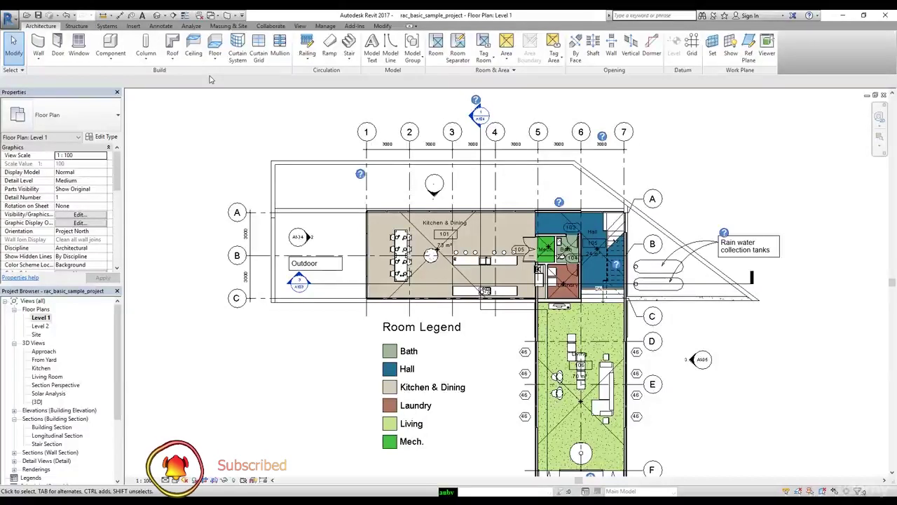
pyautogui.click(38, 45)
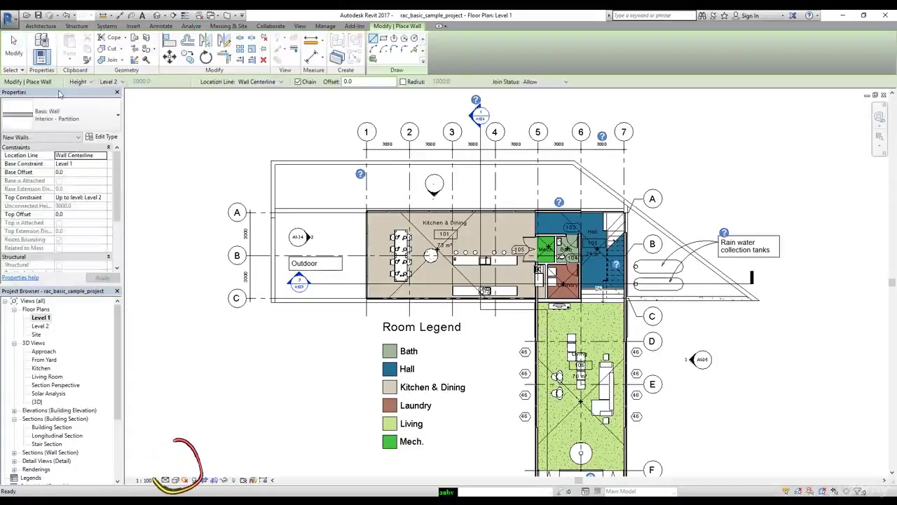